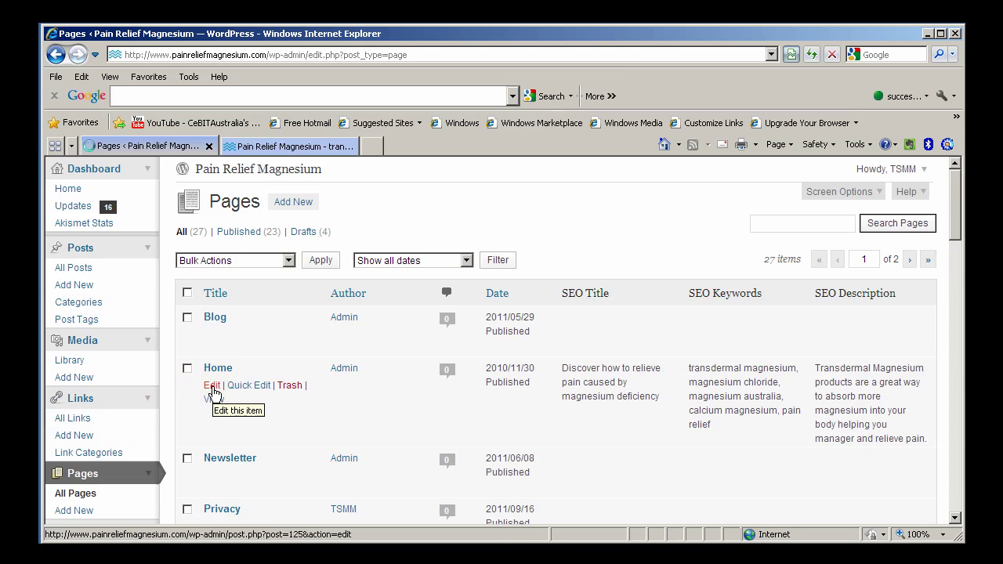
- Open the Home page for editing and set the browser zoom to 75%
left_click(211, 388)
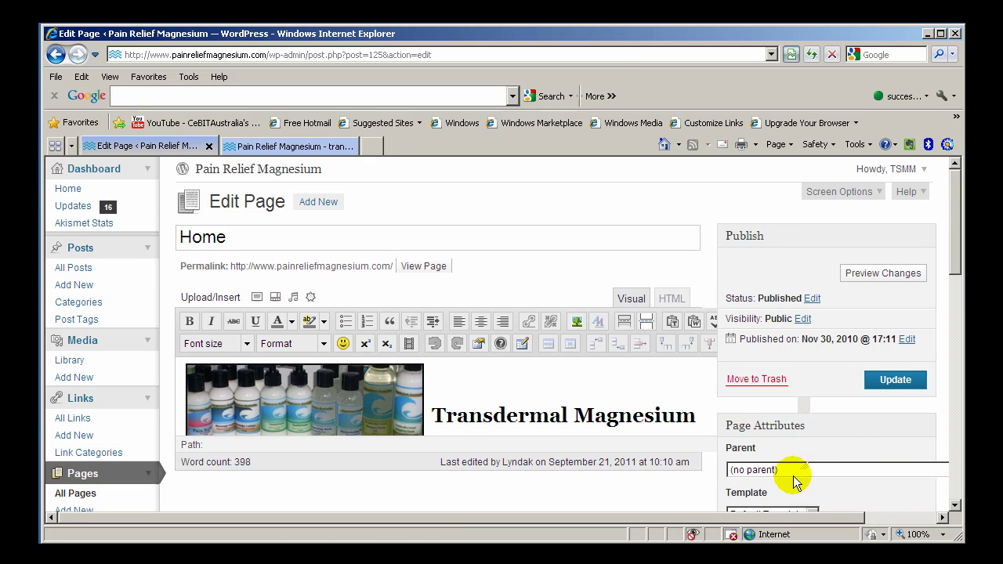
left_click(956, 505)
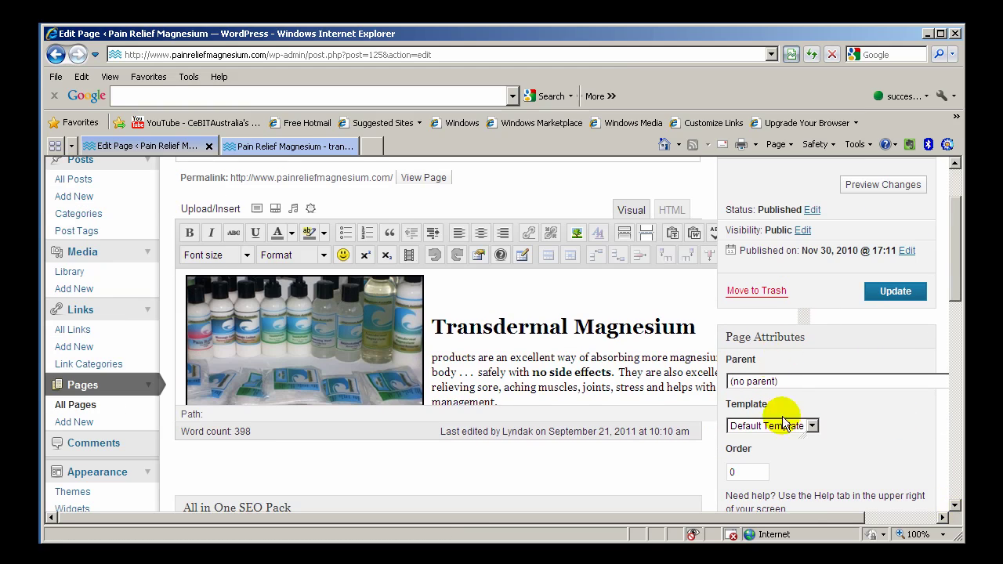
left_click(945, 535)
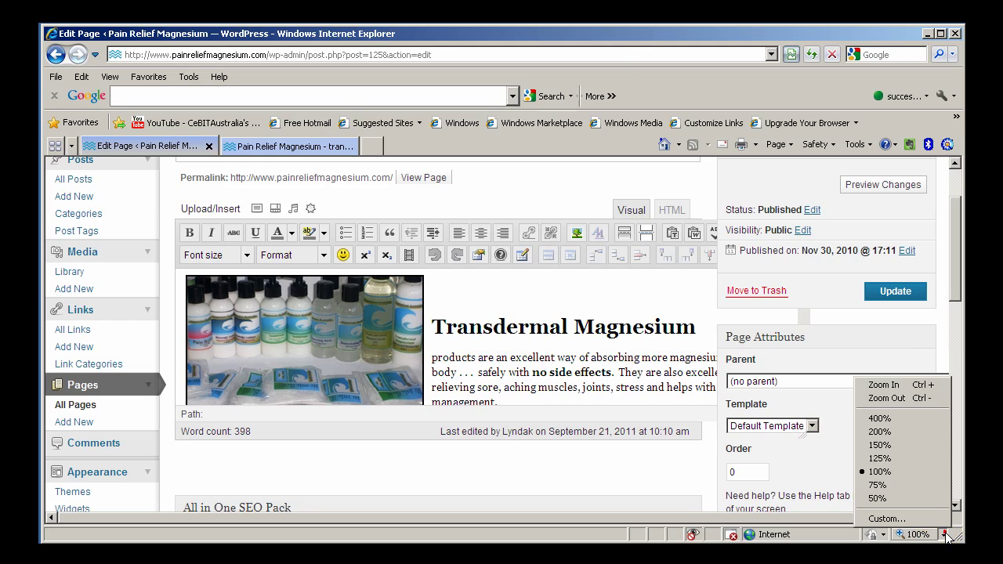
left_click(879, 486)
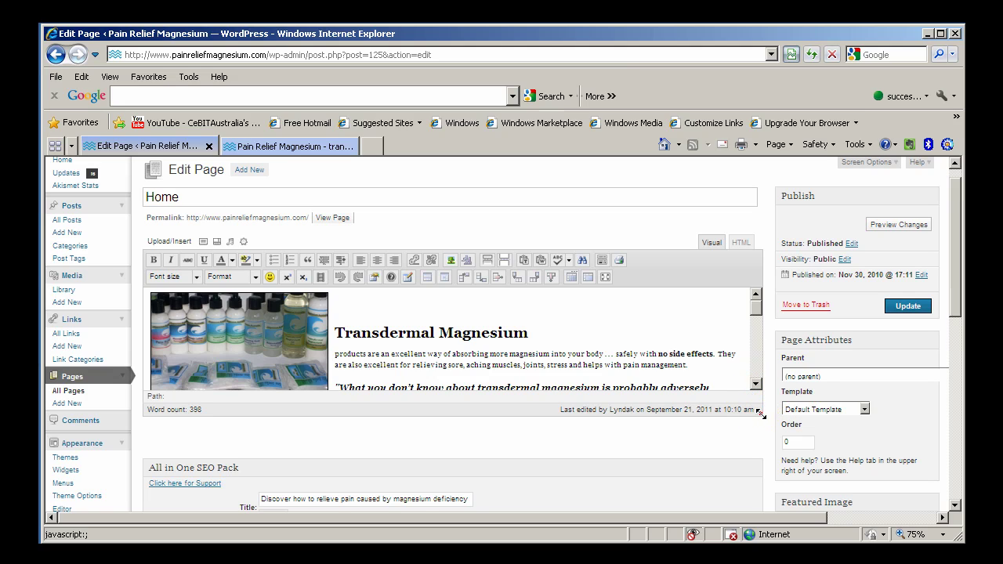
- Enlarge the content editor box downward to show more of the page text
left_click_drag(761, 414, 749, 502)
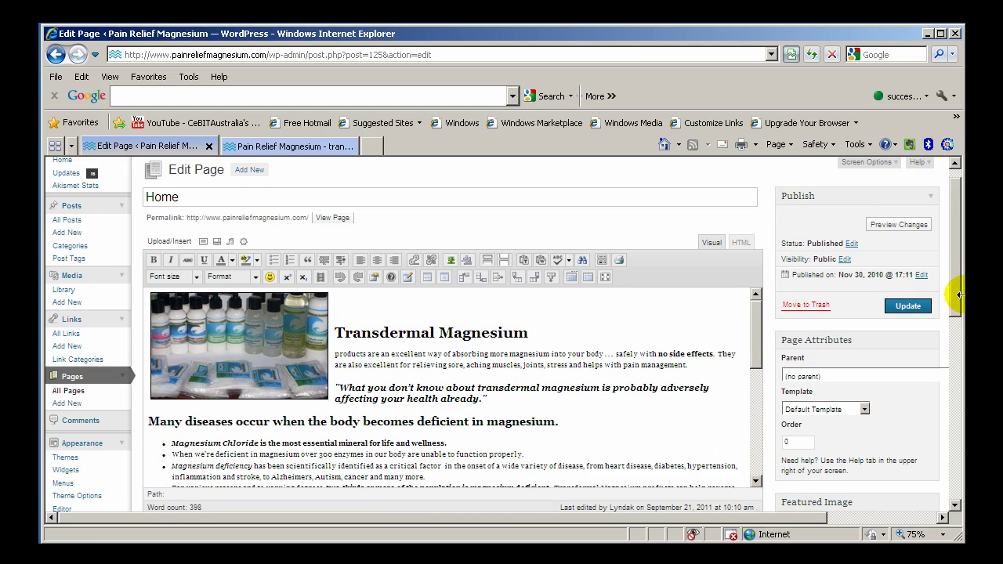
scroll(956, 306, "down", 3)
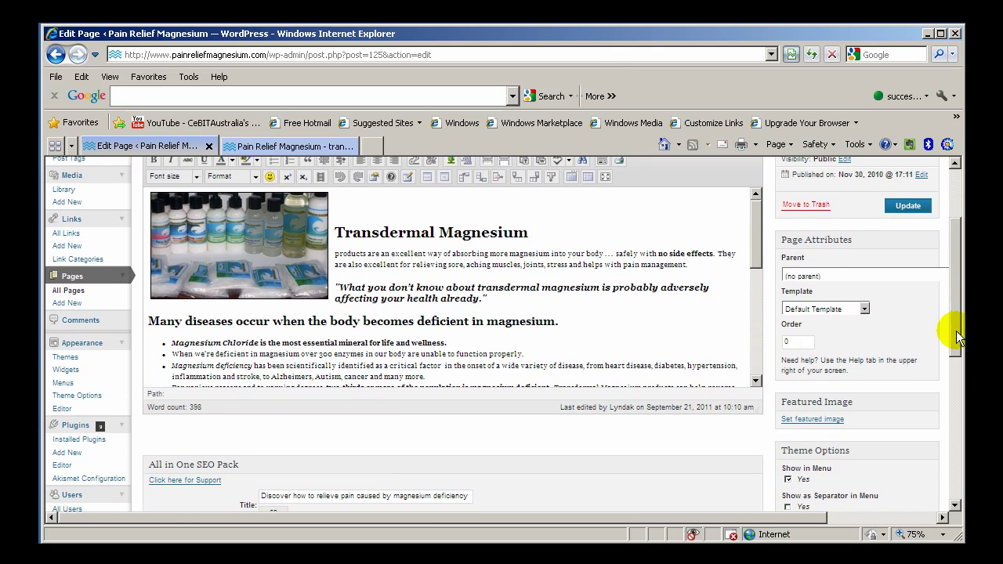
left_click_drag(955, 291, 958, 280)
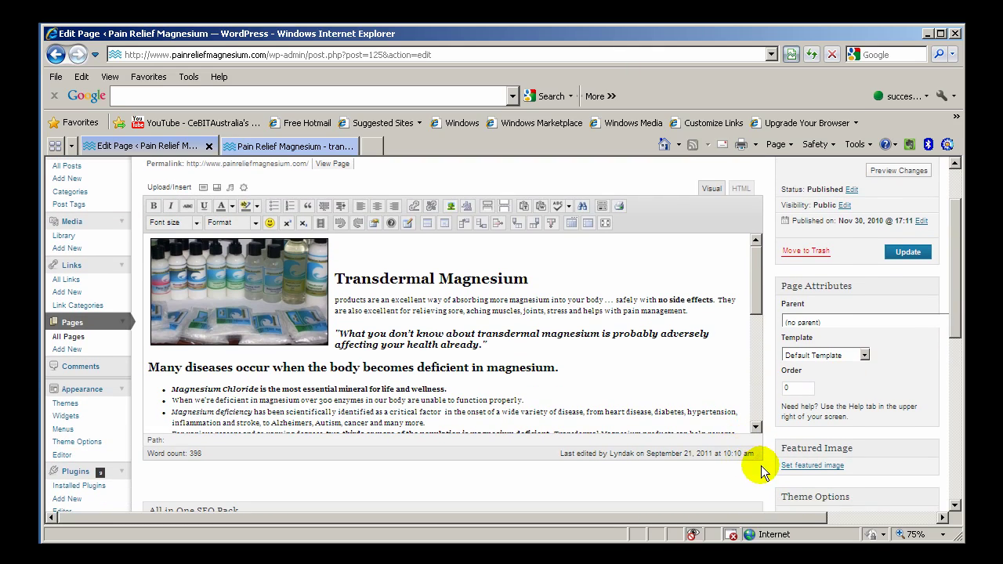
left_click_drag(752, 456, 757, 495)
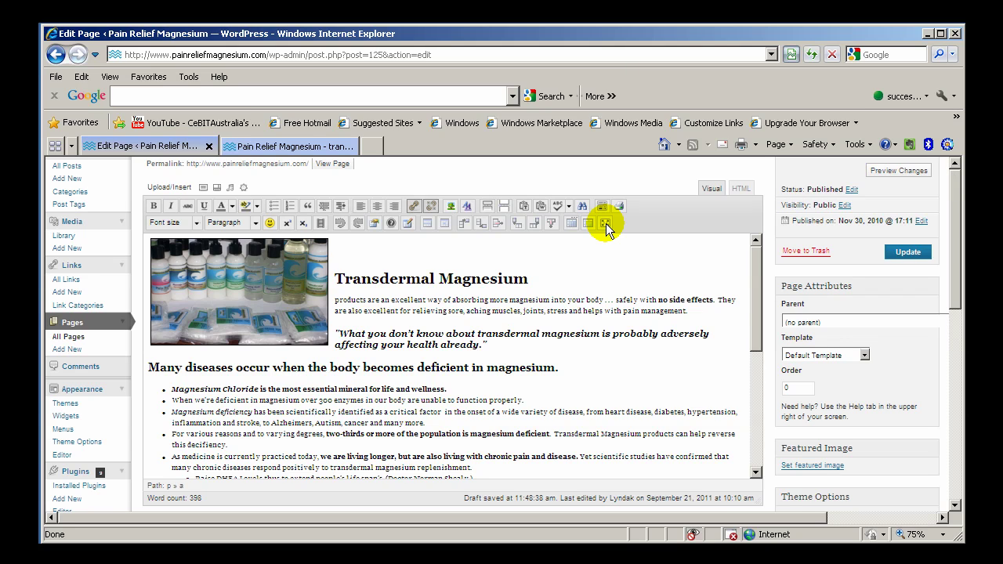
- View the page in fullscreen editing mode, exit it, and look through the page text down to the linked closing sentence
left_click(605, 224)
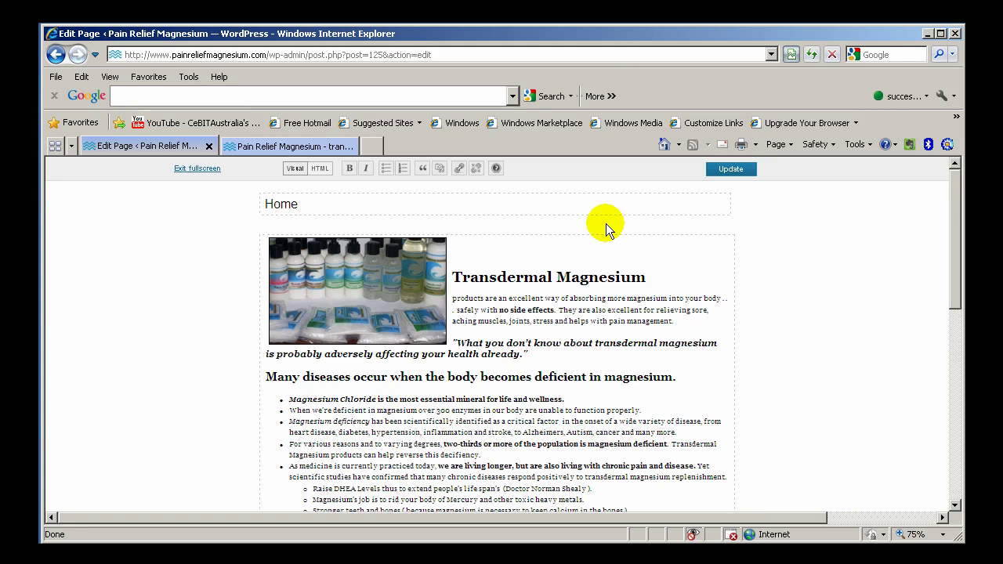
left_click(194, 170)
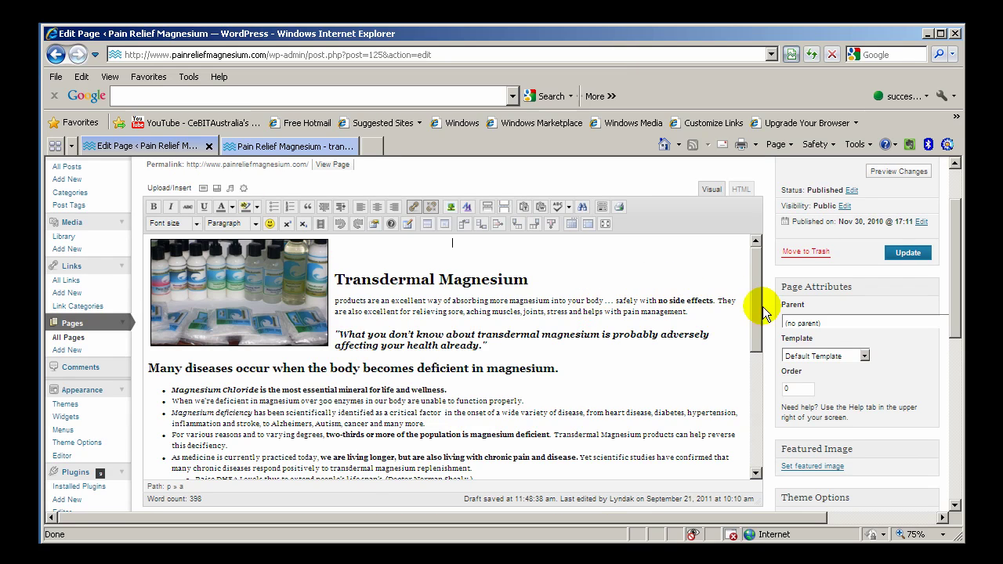
left_click_drag(756, 307, 752, 439)
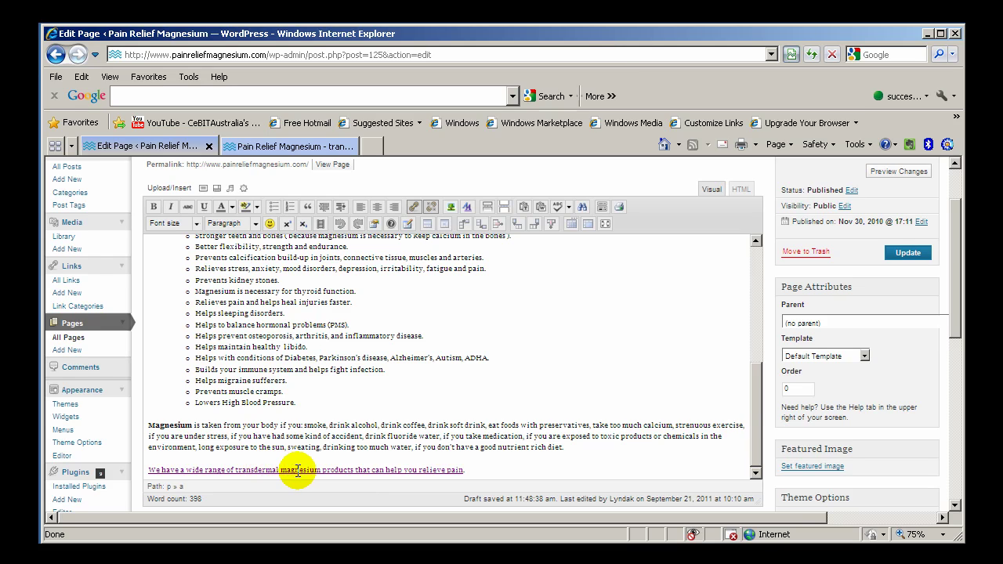
scroll(294, 430, "up", 3)
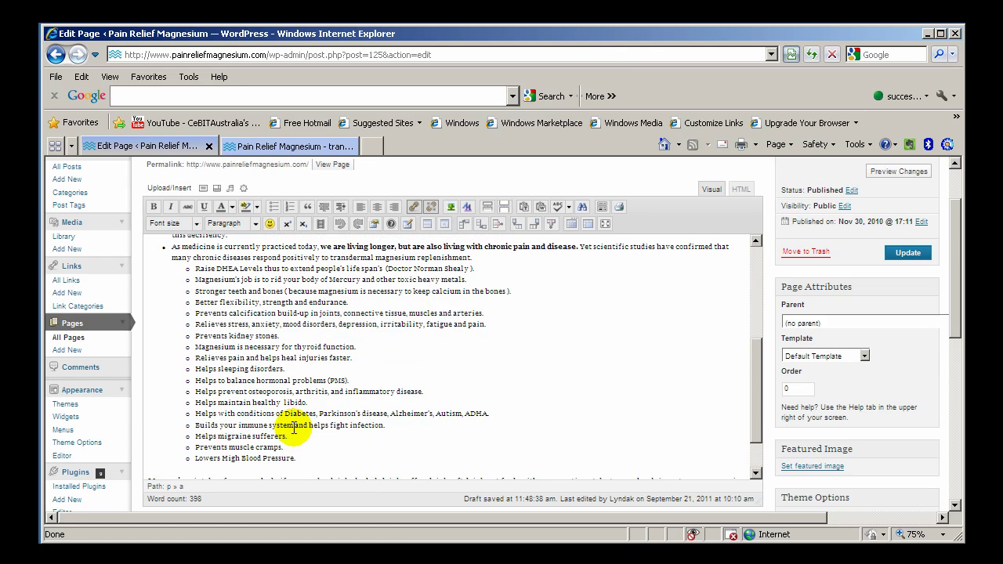
scroll(294, 425, "up", 1)
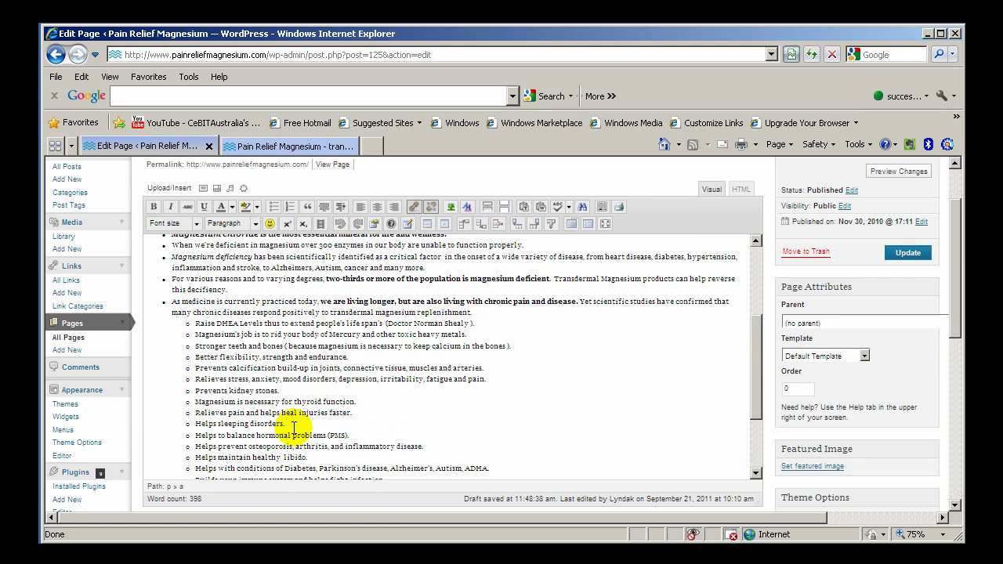
scroll(293, 427, "up", 1)
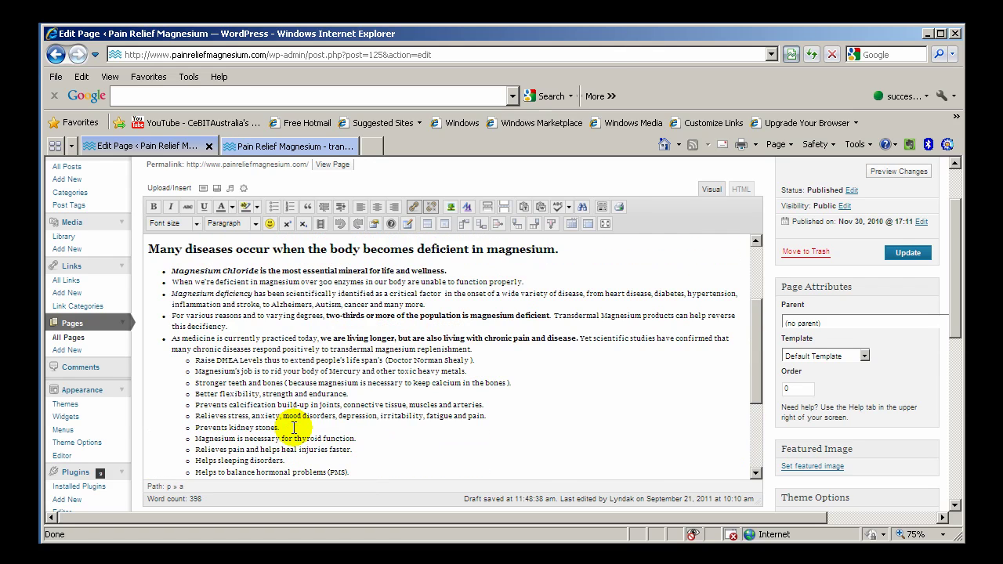
scroll(294, 427, "up", 3)
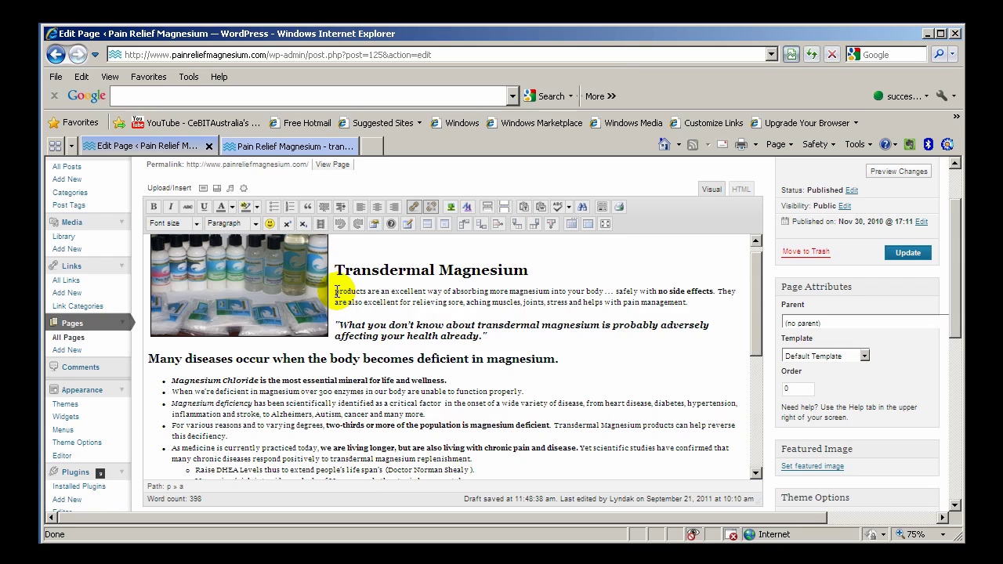
- Link the word "products" below the Transdermal Magnesium heading to the site's existing Products page
left_click_drag(335, 292, 367, 292)
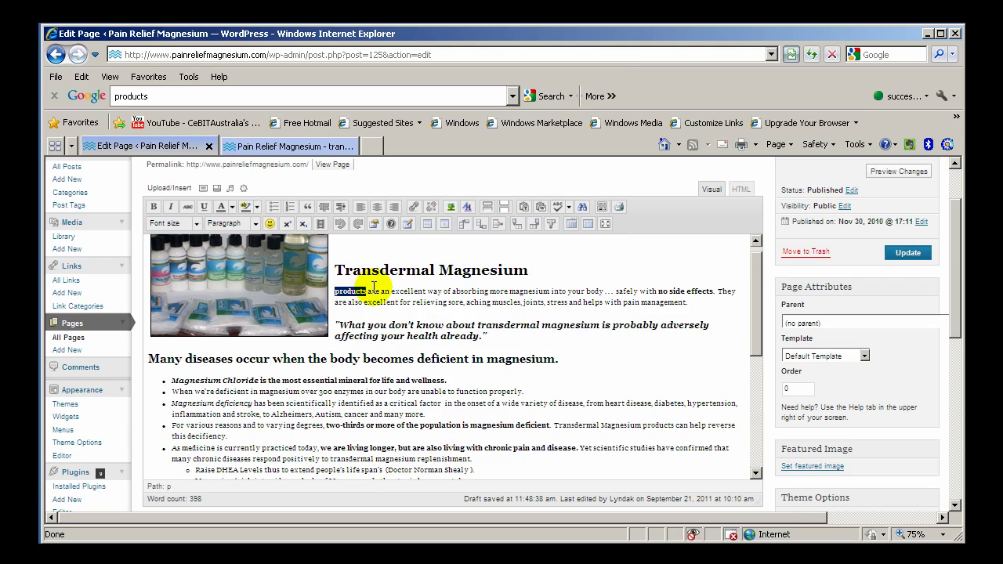
left_click(415, 207)
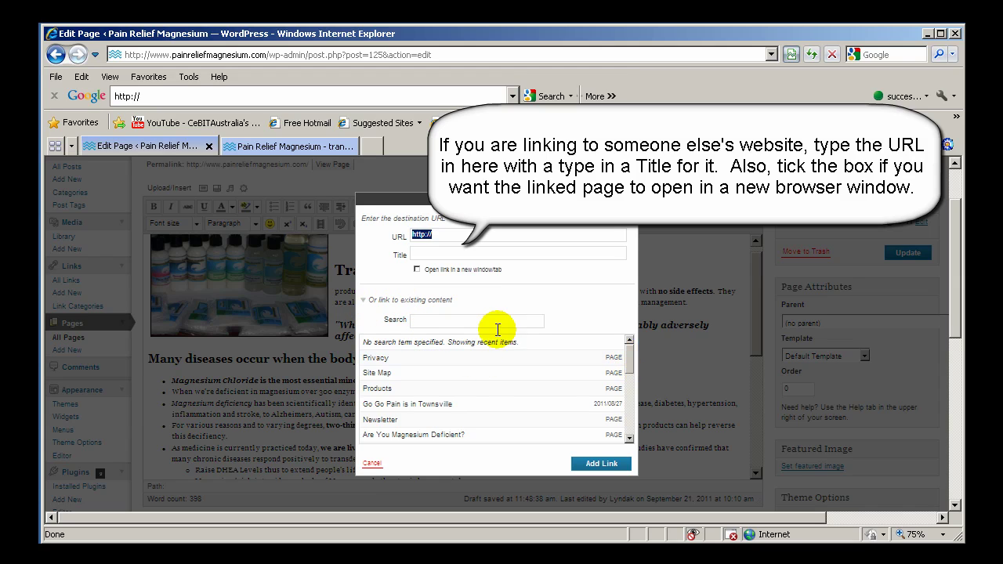
left_click(362, 303)
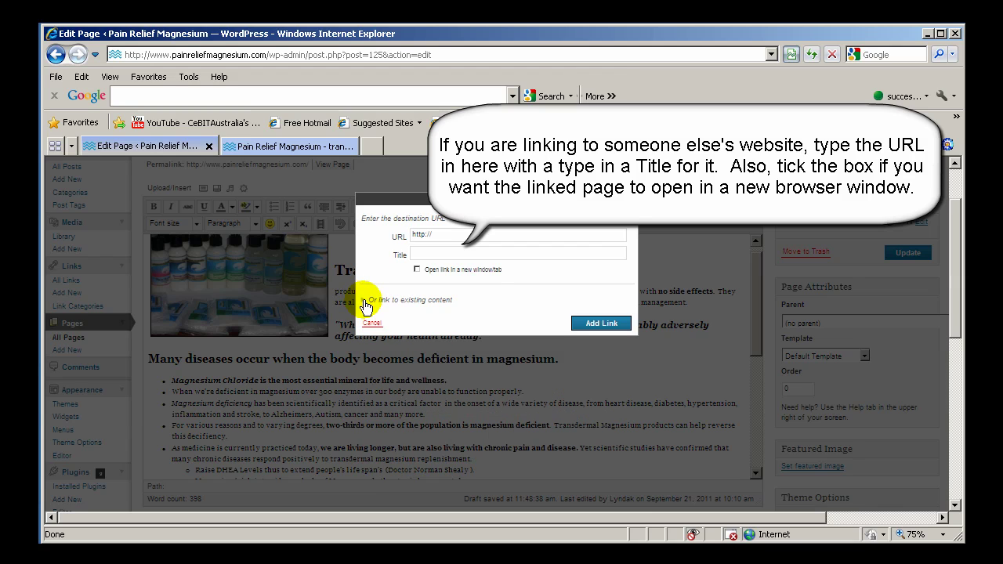
left_click(364, 302)
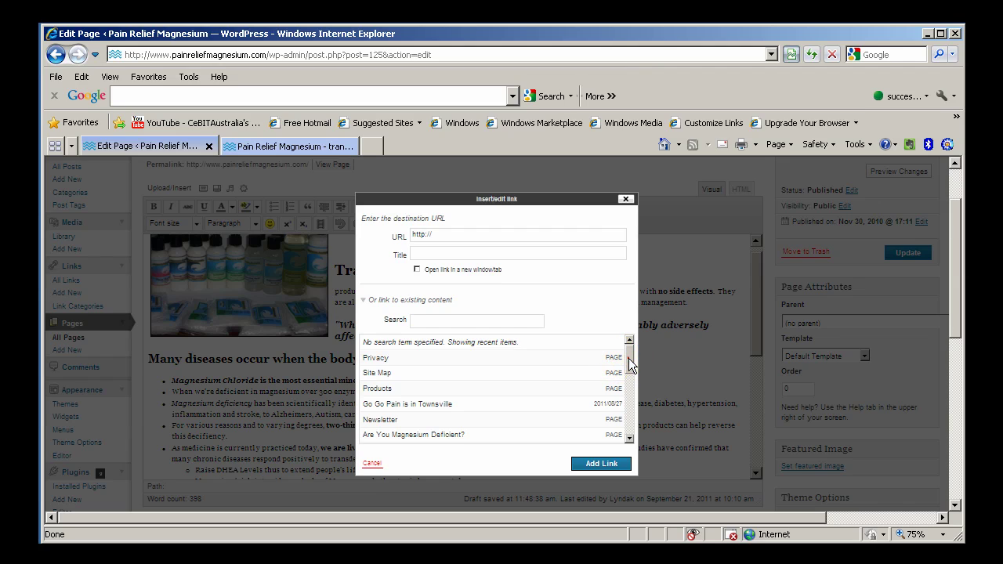
scroll(627, 361, "down", 1)
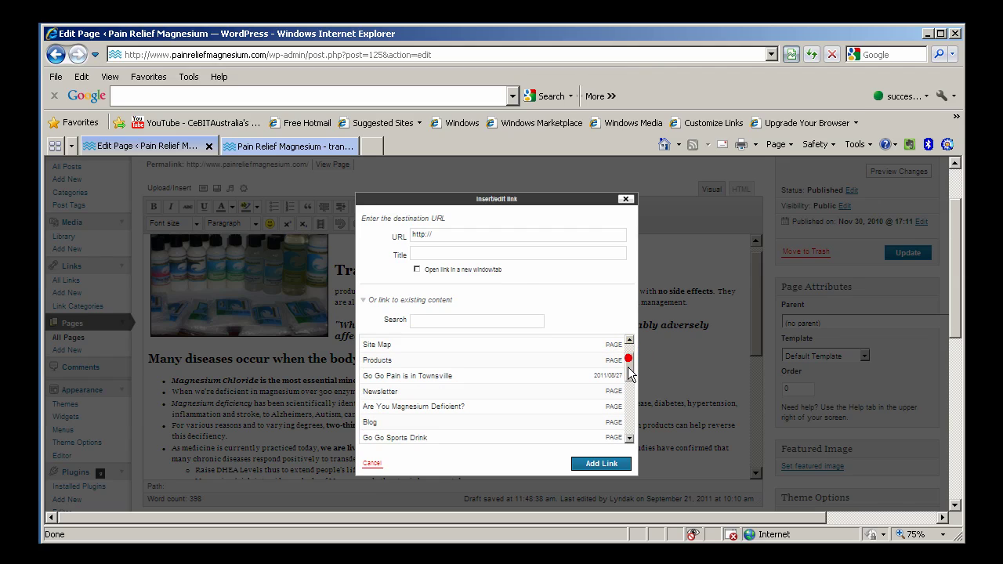
left_click(381, 363)
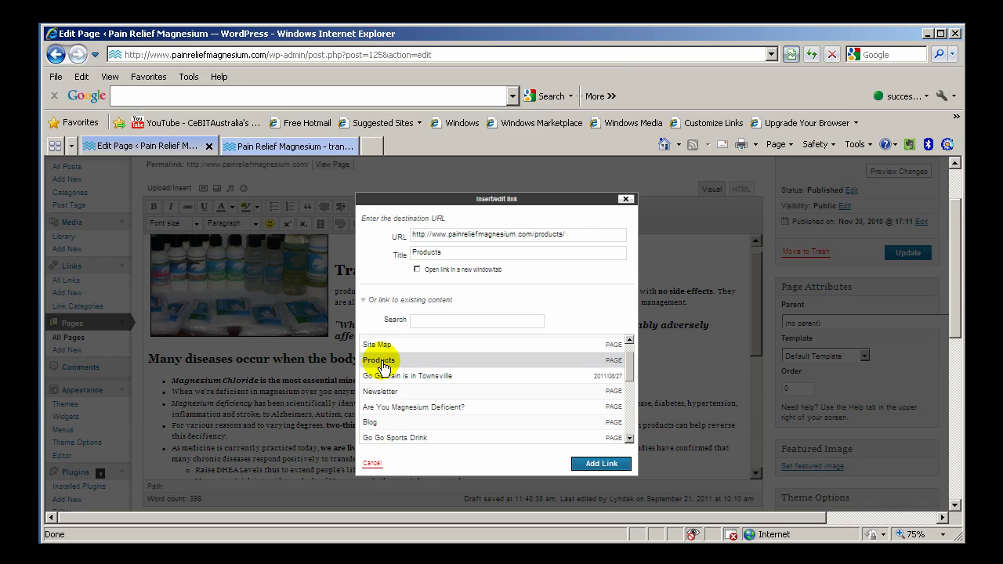
left_click(591, 462)
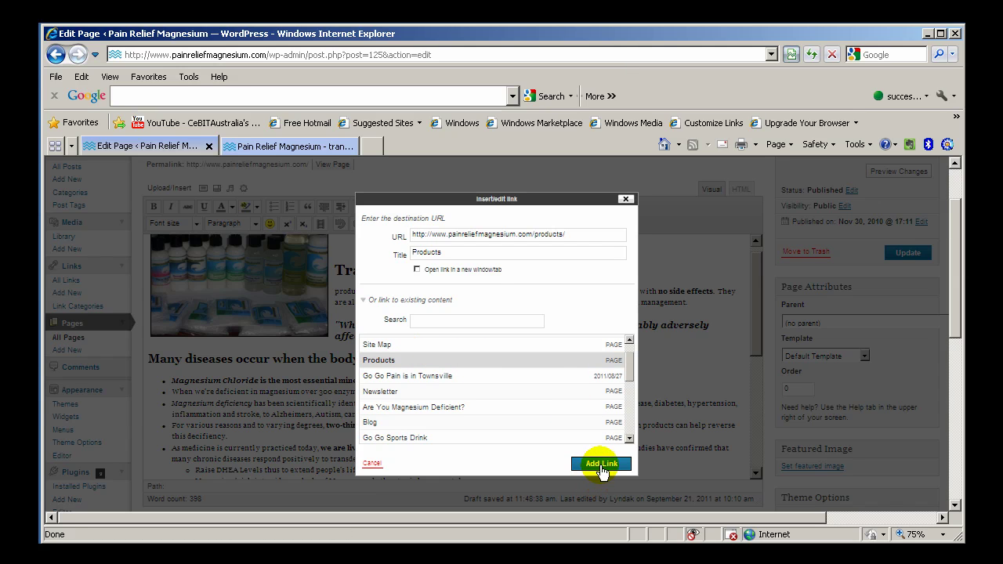
left_click(601, 466)
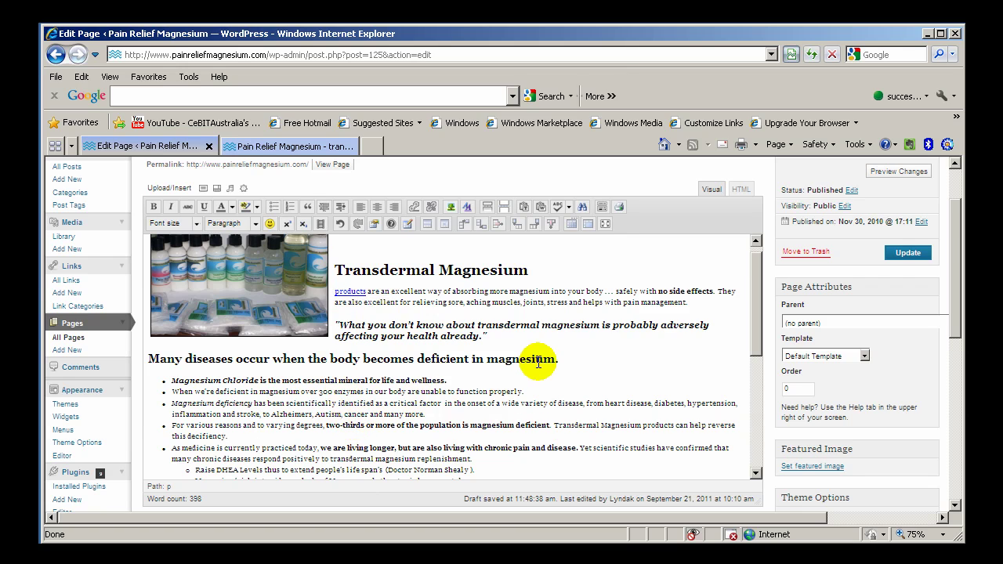
- Link the phrase "transdermal magnesium replenishment" in the bulleted list to the existing Products page
scroll(386, 392, "down", 3)
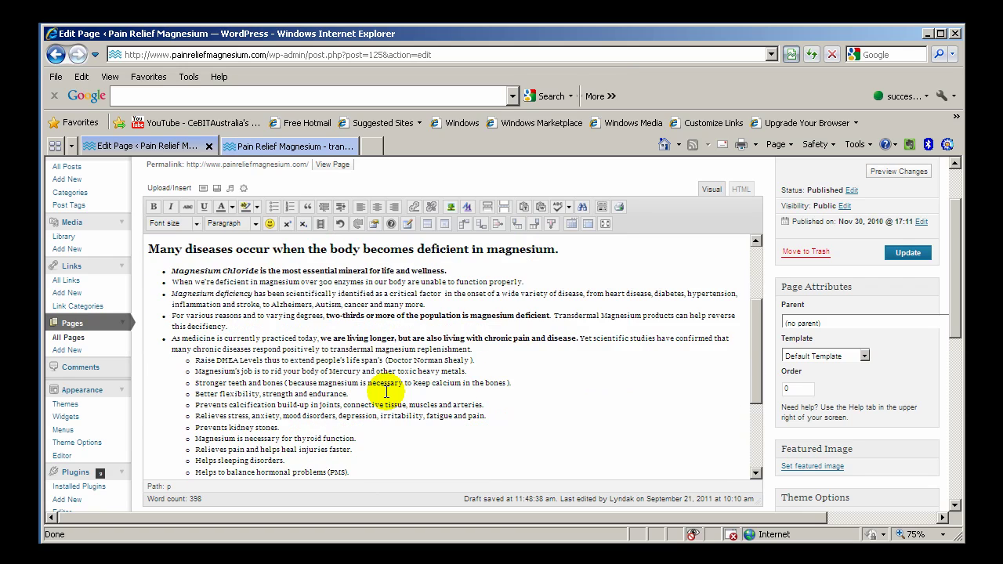
scroll(386, 392, "down", 1)
scroll(386, 392, "down", 1)
scroll(386, 392, "down", 1)
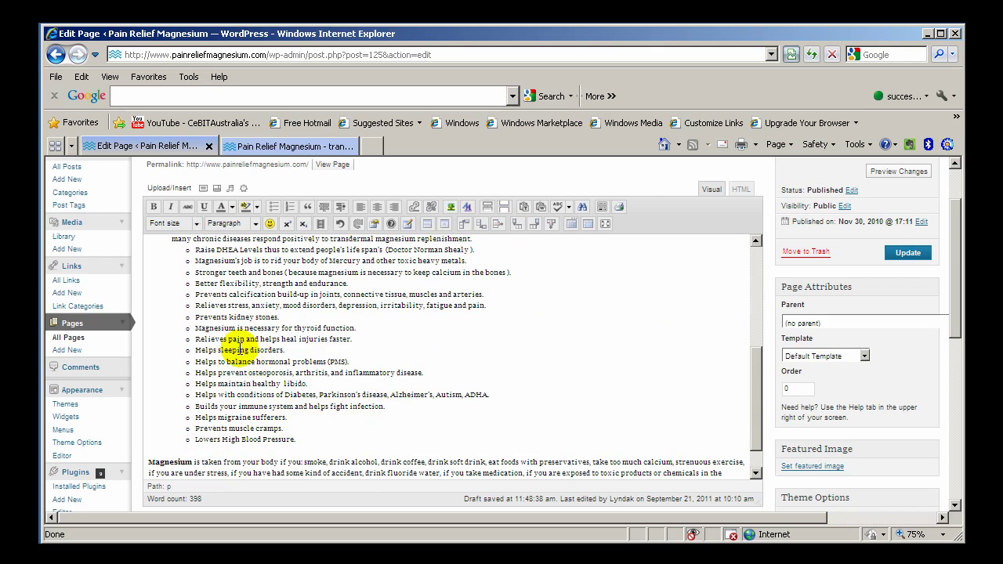
scroll(239, 349, "up", 1)
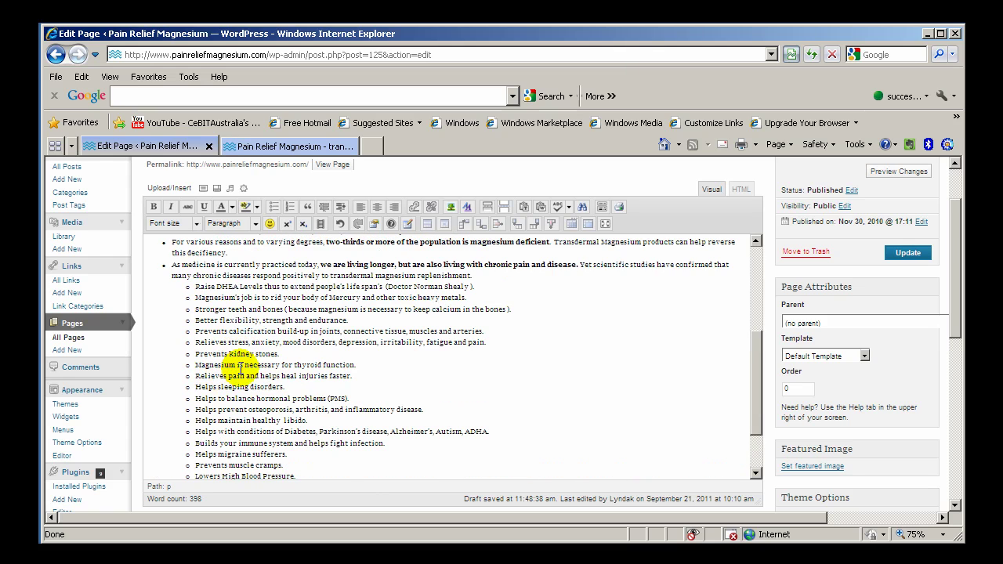
scroll(241, 365, "up", 1)
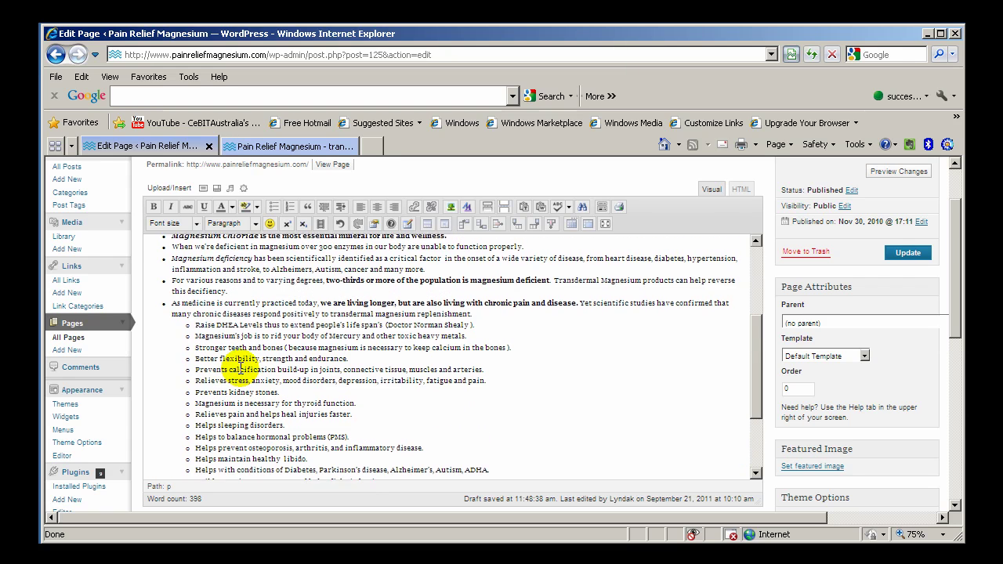
scroll(239, 369, "up", 1)
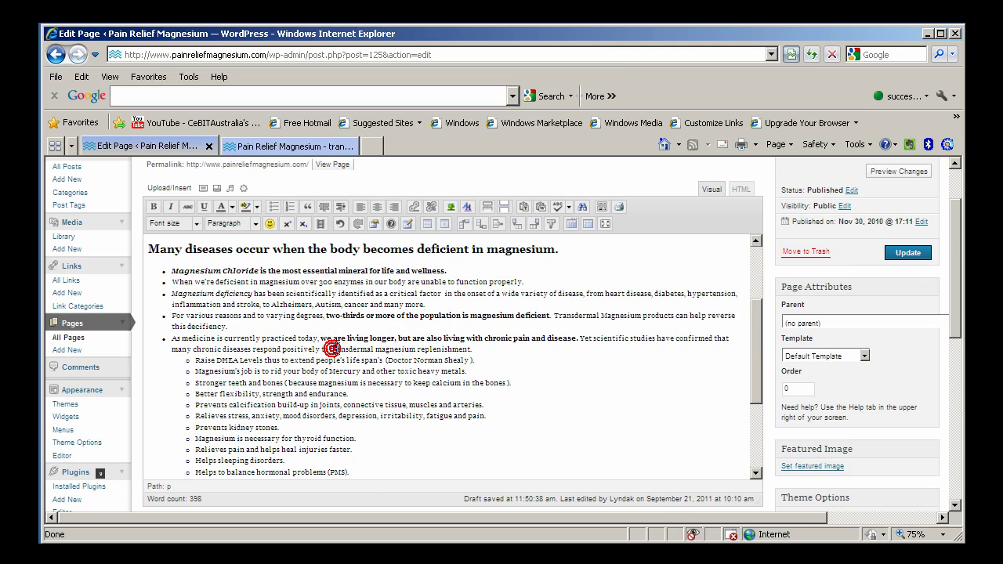
left_click_drag(333, 348, 439, 351)
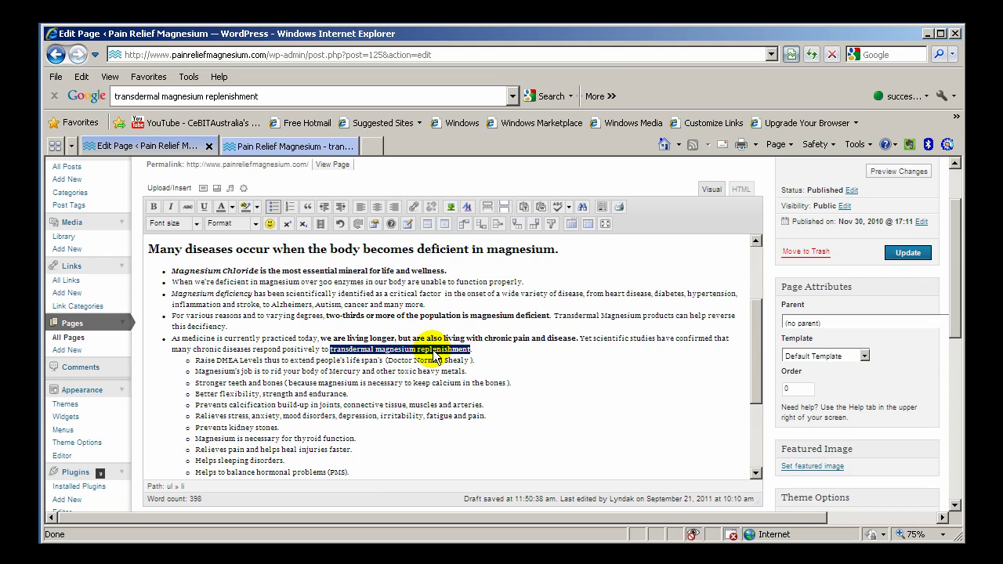
left_click(415, 210)
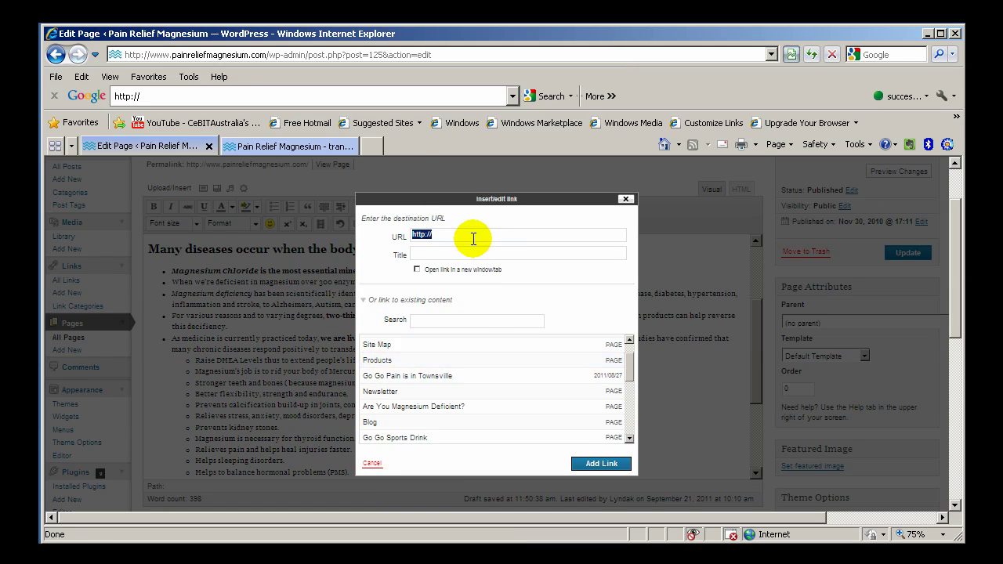
left_click(444, 232)
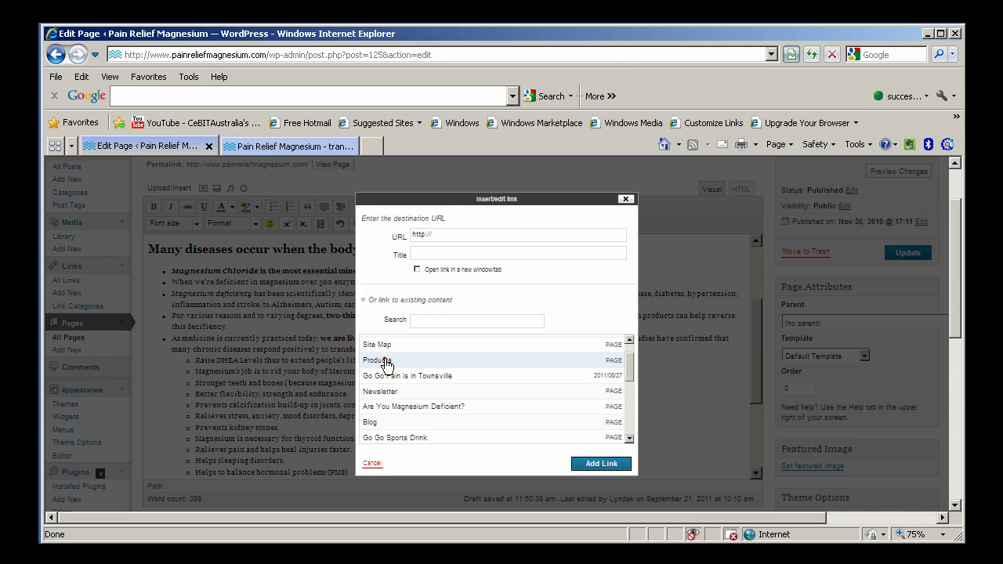
left_click(386, 361)
left_click(597, 463)
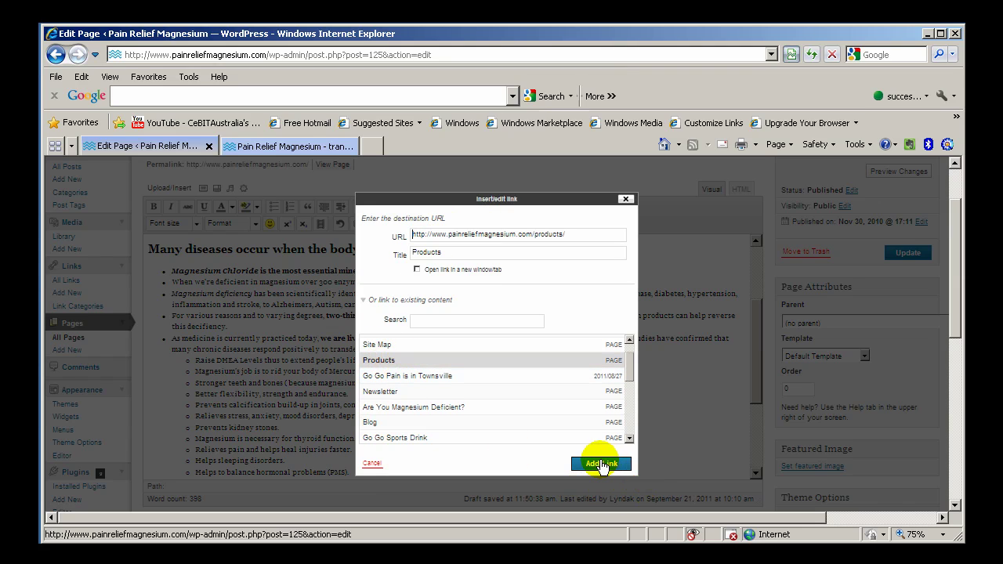
left_click(601, 464)
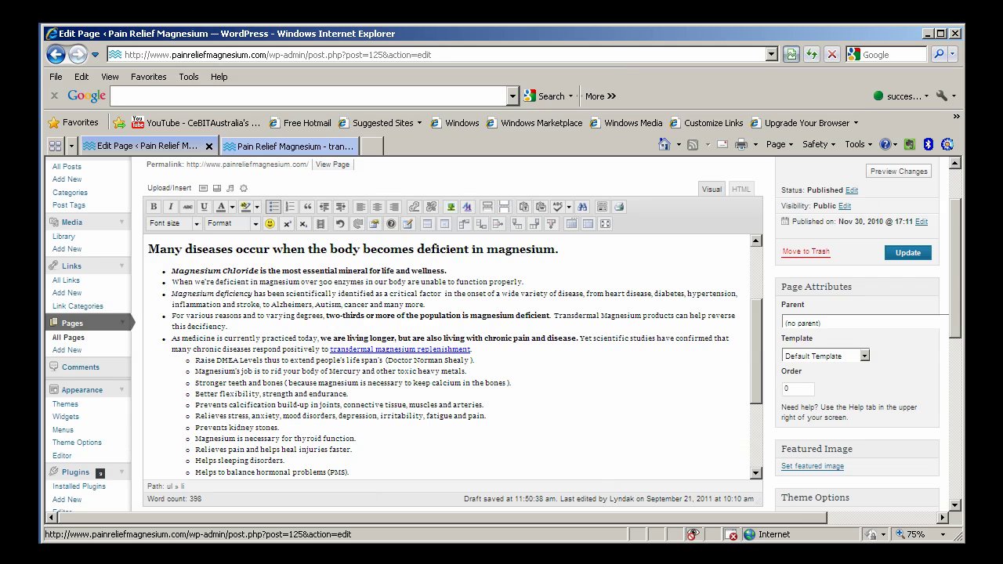
- Remove the links from "transdermal magnesium replenishment" in the bulleted list and from "products" below the Transdermal Magnesium heading
left_click(339, 349)
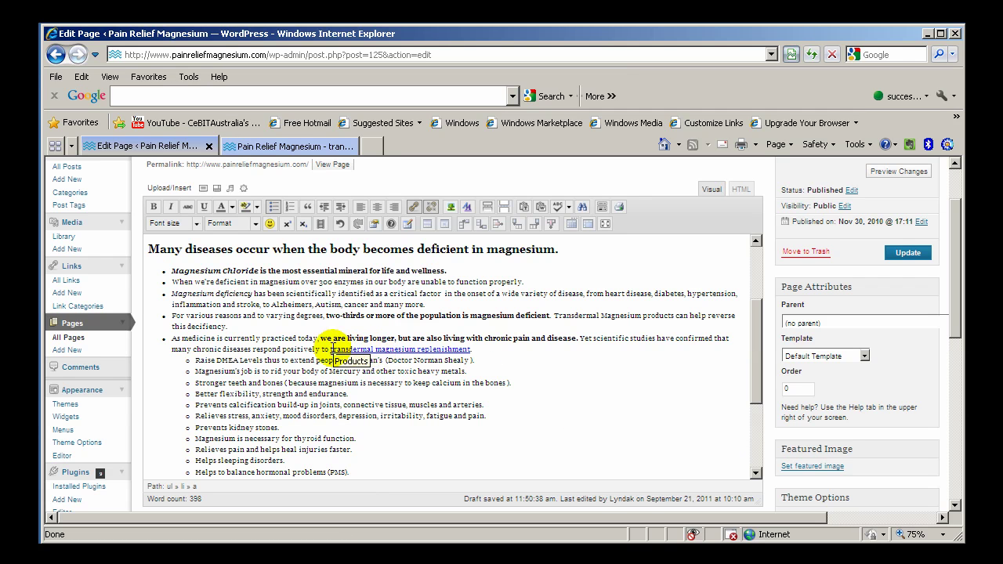
left_click(432, 211)
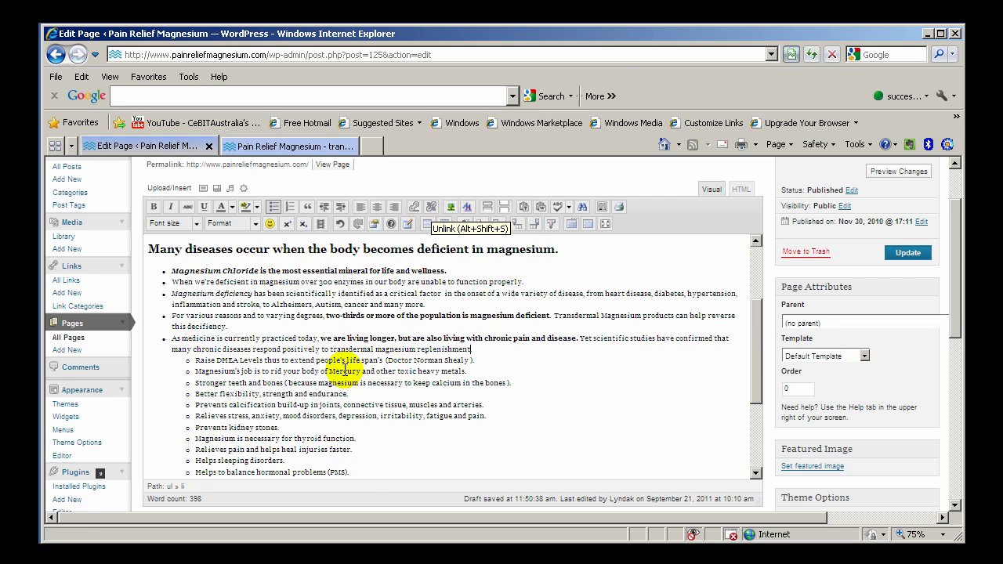
scroll(454, 352, "up", 3)
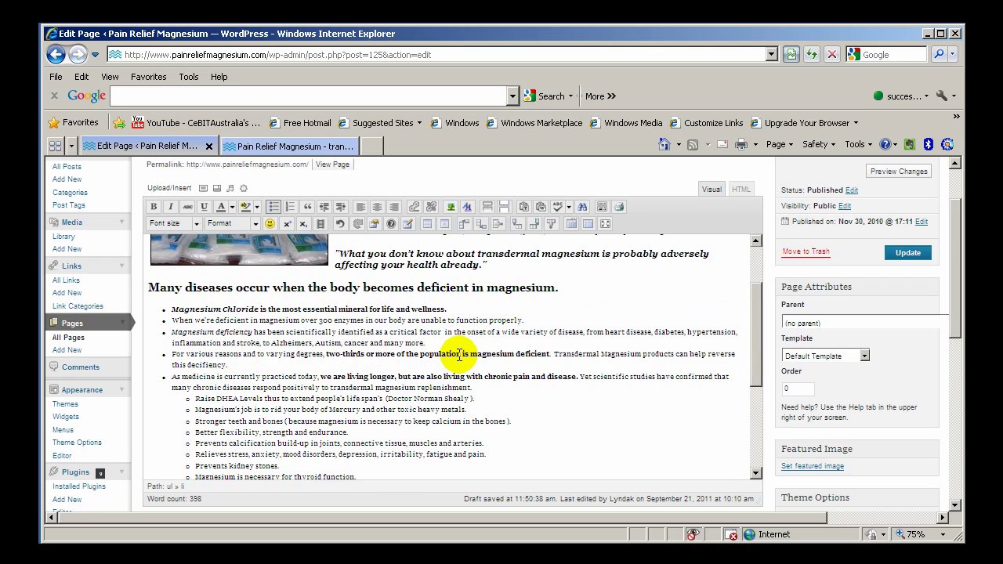
scroll(458, 352, "up", 2)
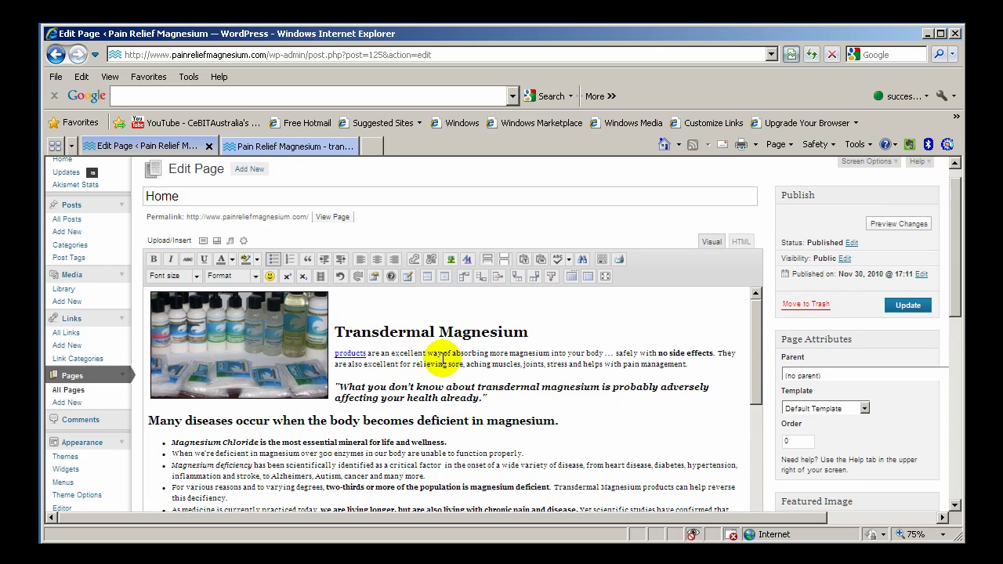
left_click(350, 353)
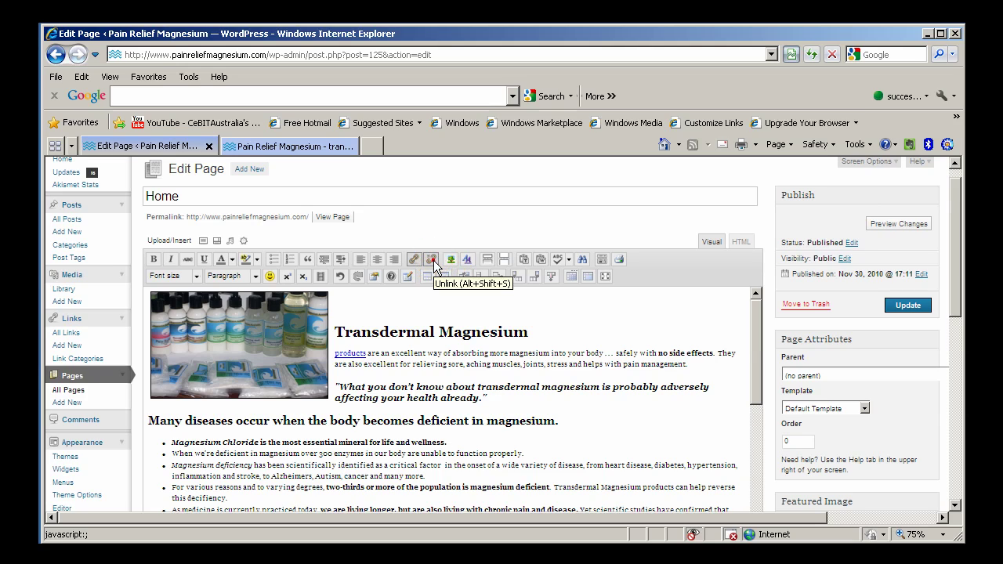
left_click(433, 267)
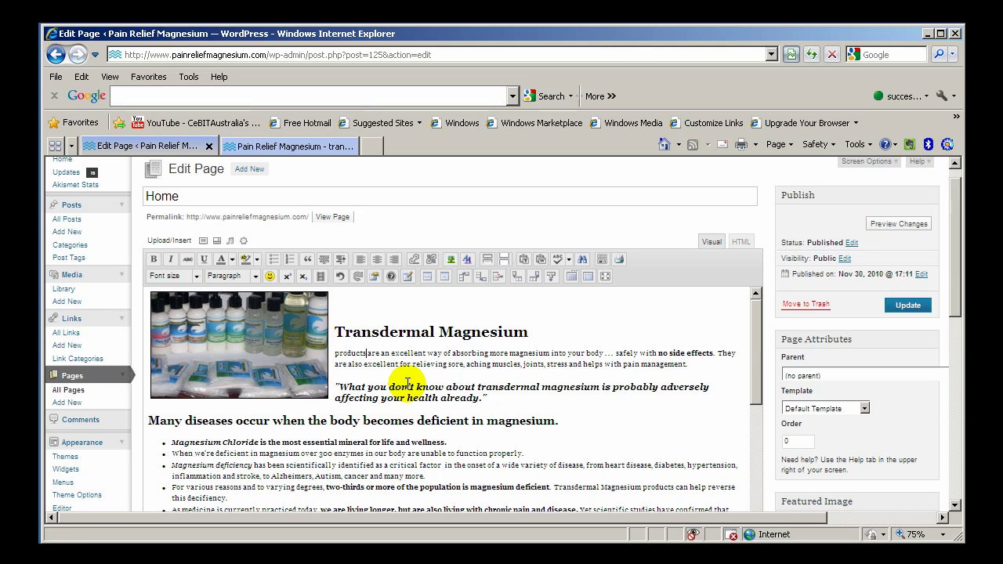